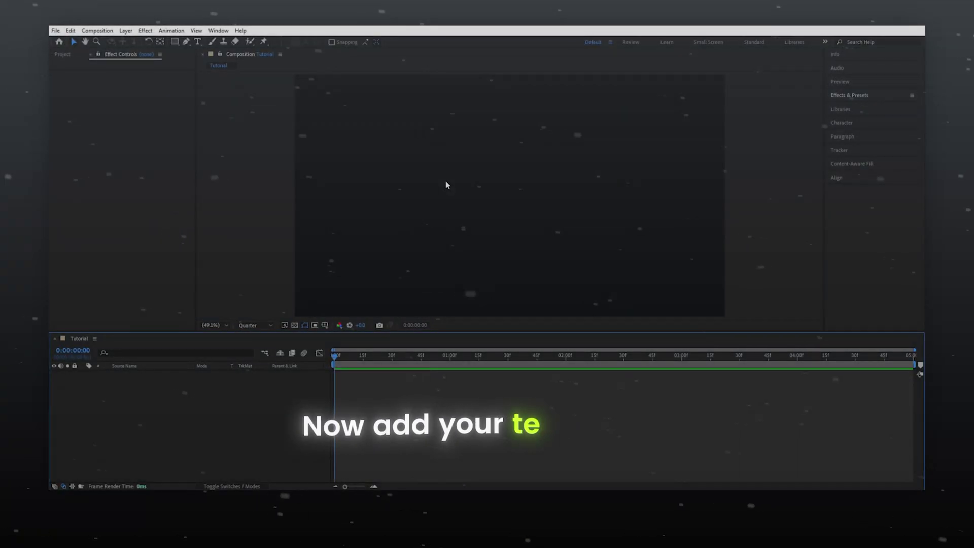
- Create a text layer reading 'Welcome to my Channel' and move it toward the composition centre
left_click(198, 41)
left_click(403, 190)
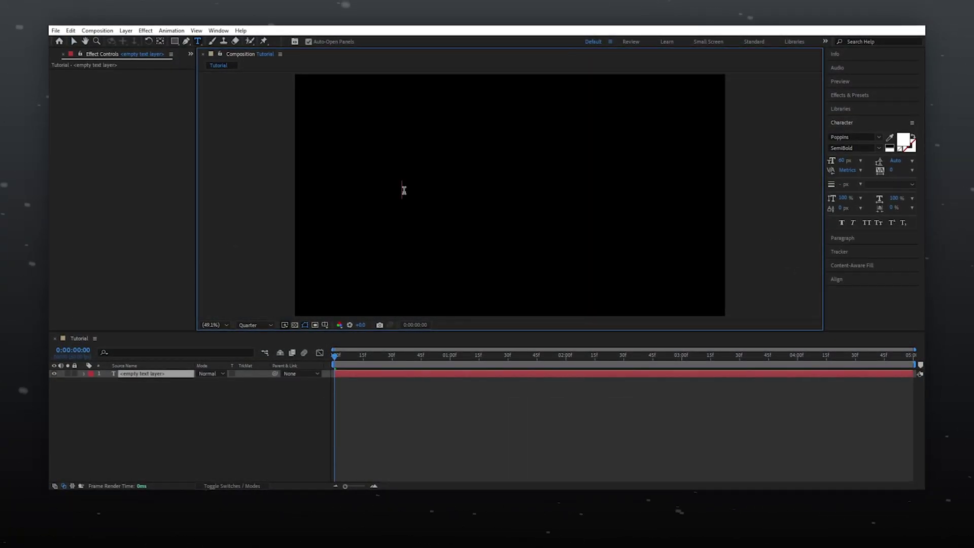
type("We,")
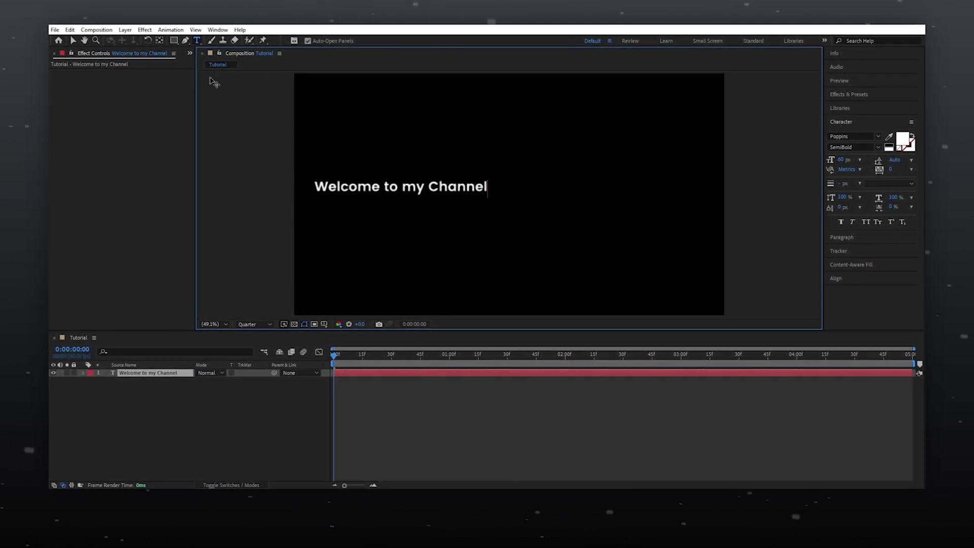
left_click(74, 42)
left_click_drag(410, 191, 464, 200)
left_click(835, 277)
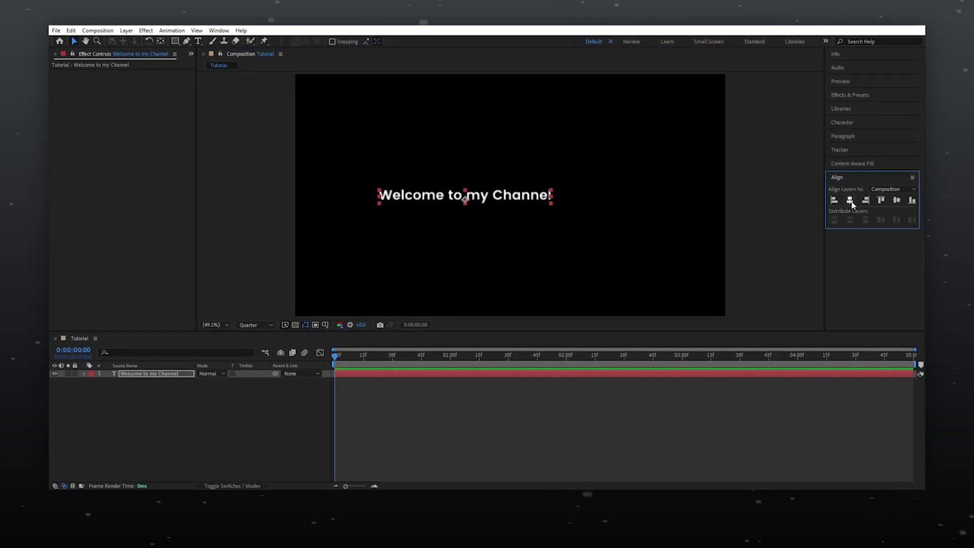
- Centre the text horizontally and apply a Wave Warp effect to the layer
left_click(850, 201)
left_click(856, 95)
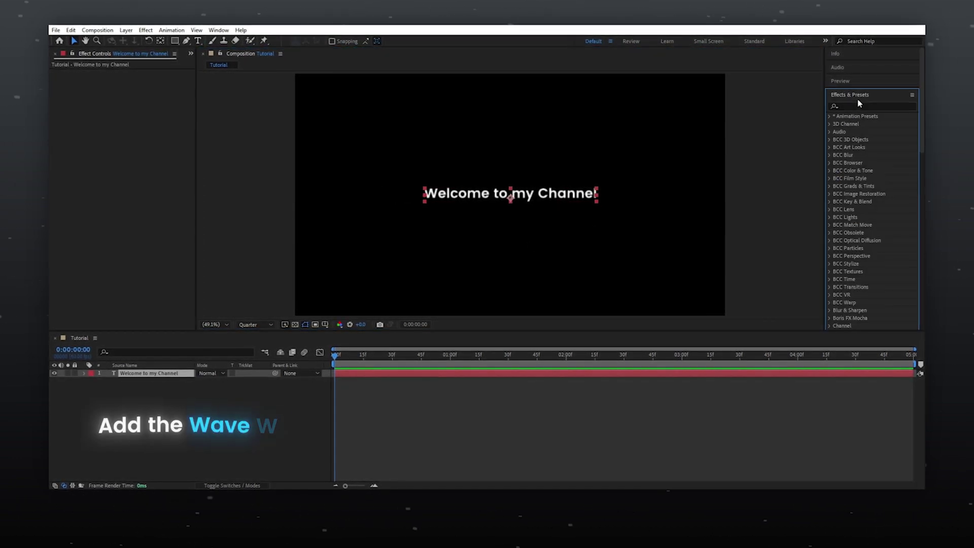
type("wave w")
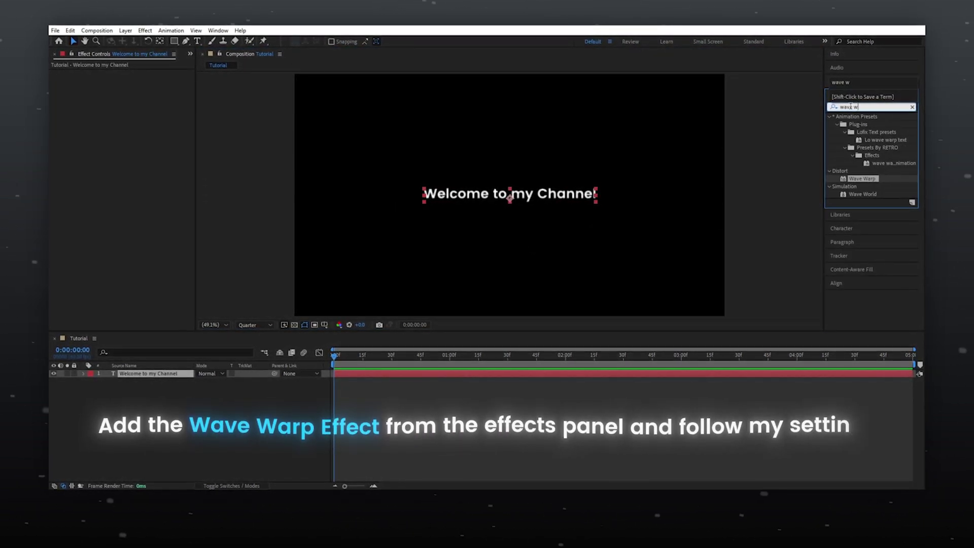
left_click_drag(862, 178, 567, 200)
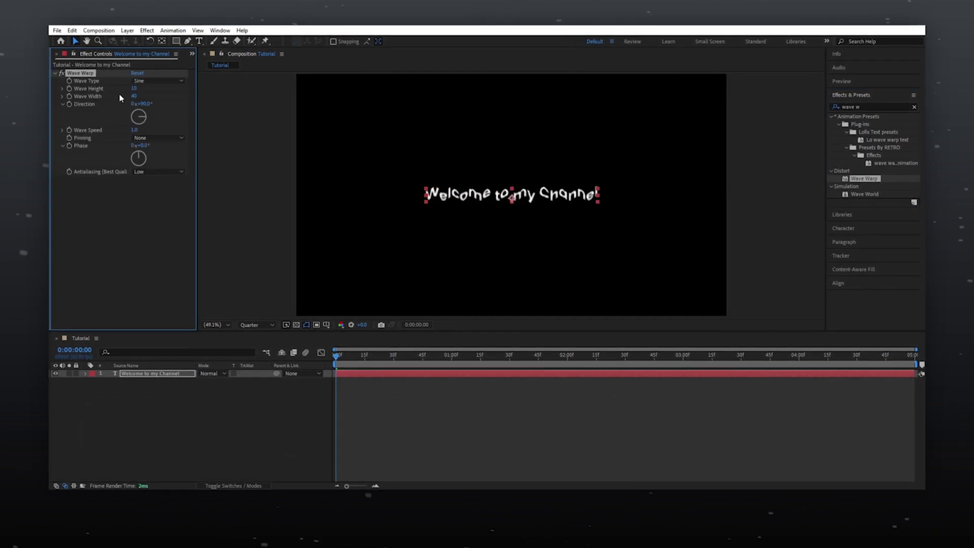
- Adjust the Wave Height and set the Wave Width to 600
left_click(134, 89)
key("Tab")
type("60")
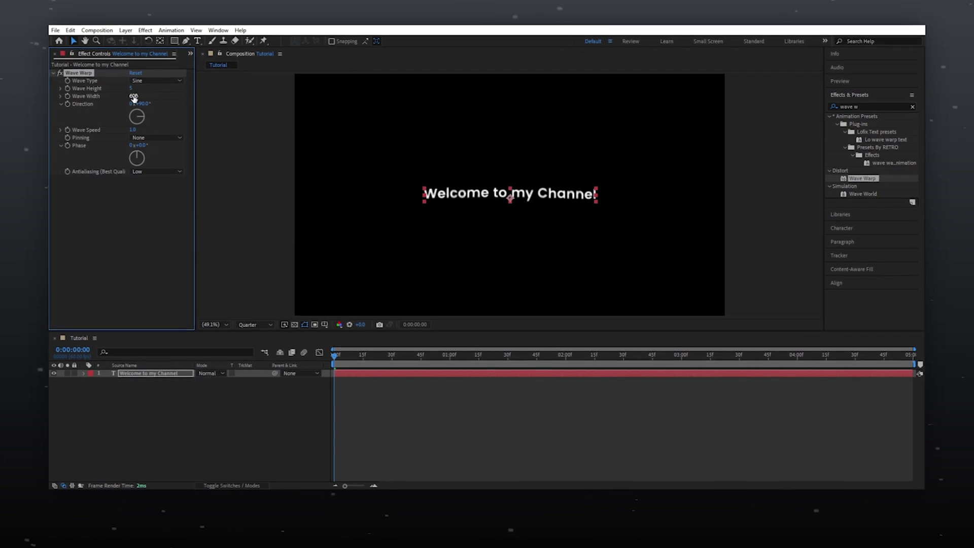
key("Return")
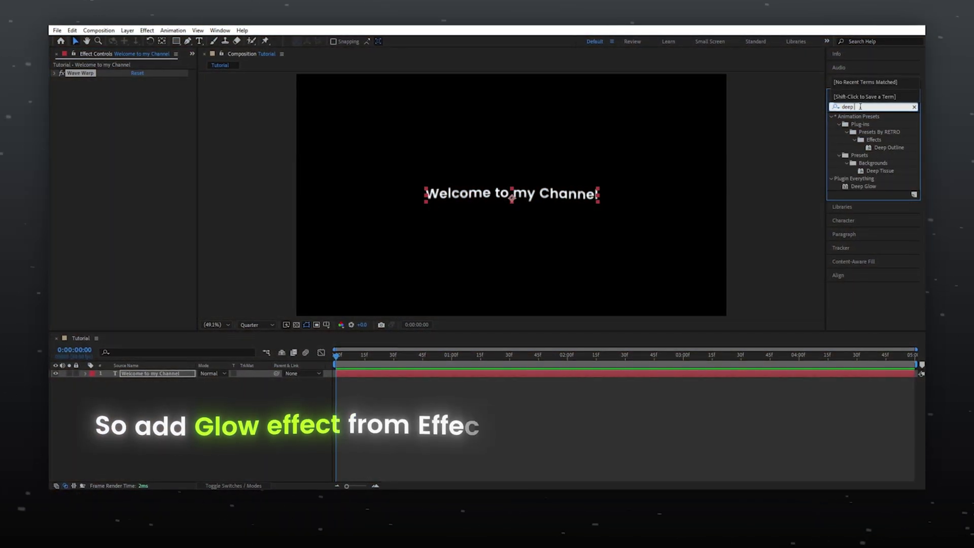
type("p glo")
- Apply Deep Glow to the text with Radius 150 and Exposure 0.40, then collapse it
left_click_drag(861, 125, 321, 200)
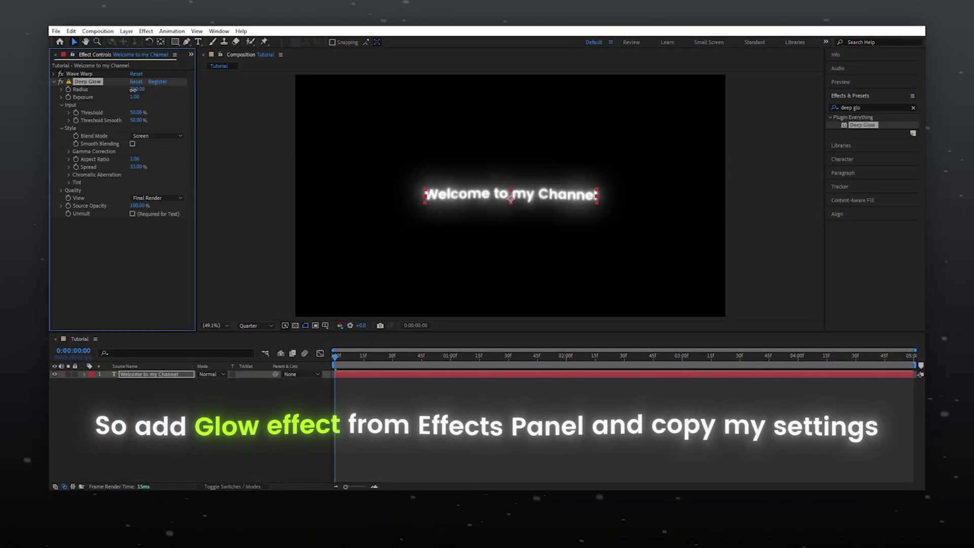
left_click(136, 89)
type("150")
key("Return")
left_click(134, 97)
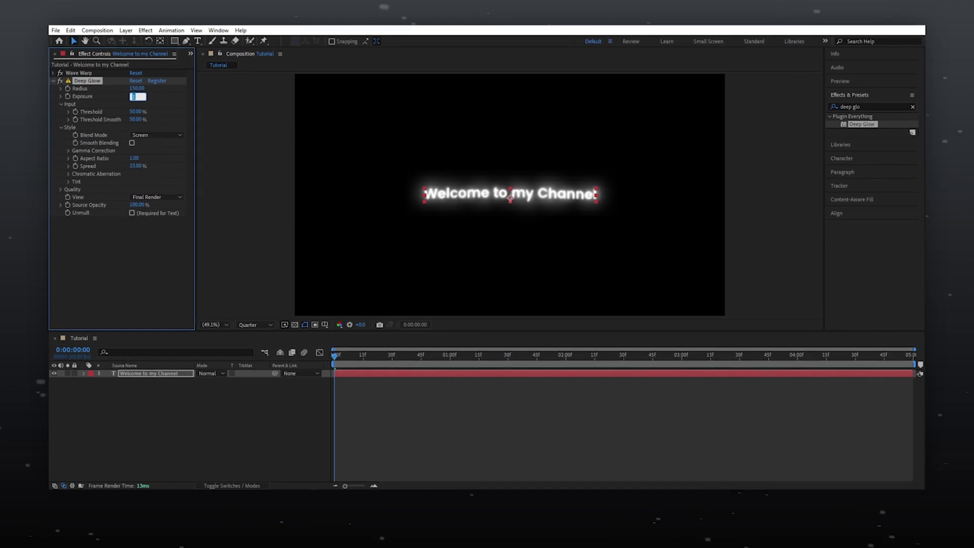
type("0.5")
key("Return")
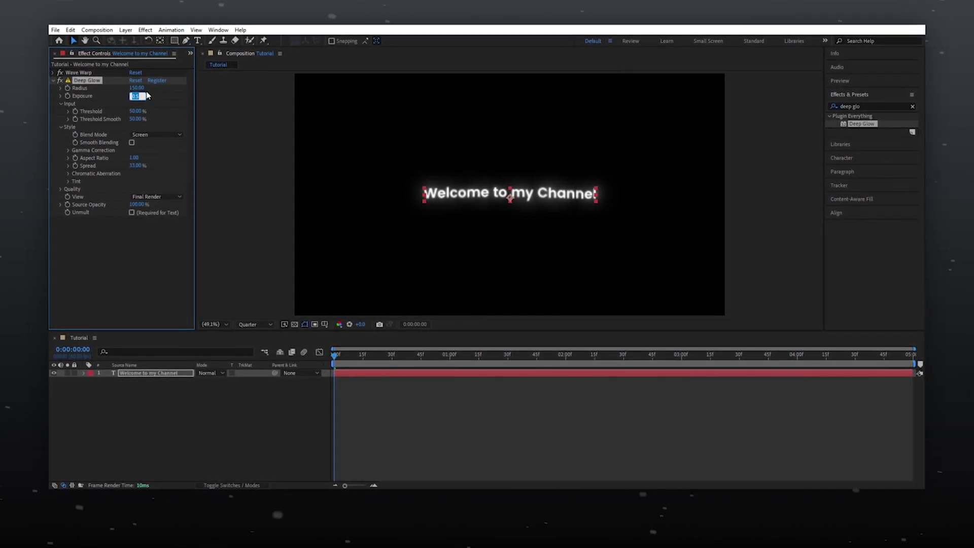
type("0.4")
key("Return")
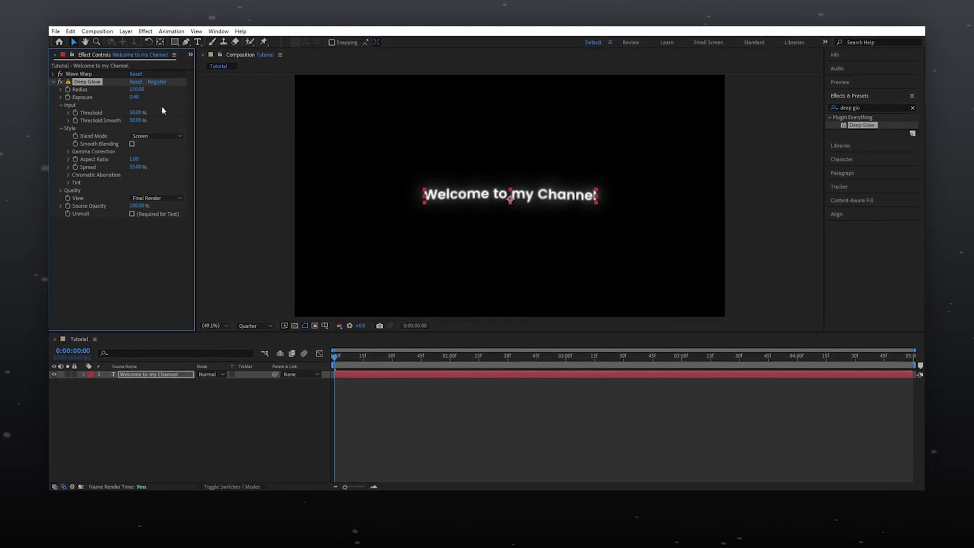
left_click(55, 81)
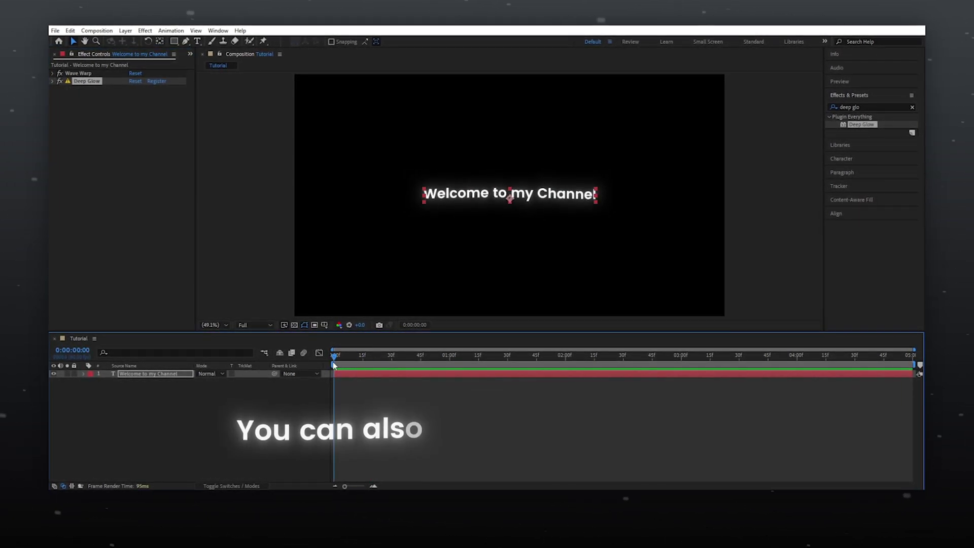
- Add an Opacity text animator set to 0% and reveal the range selector
left_click(84, 374)
left_click(265, 381)
left_click(298, 264)
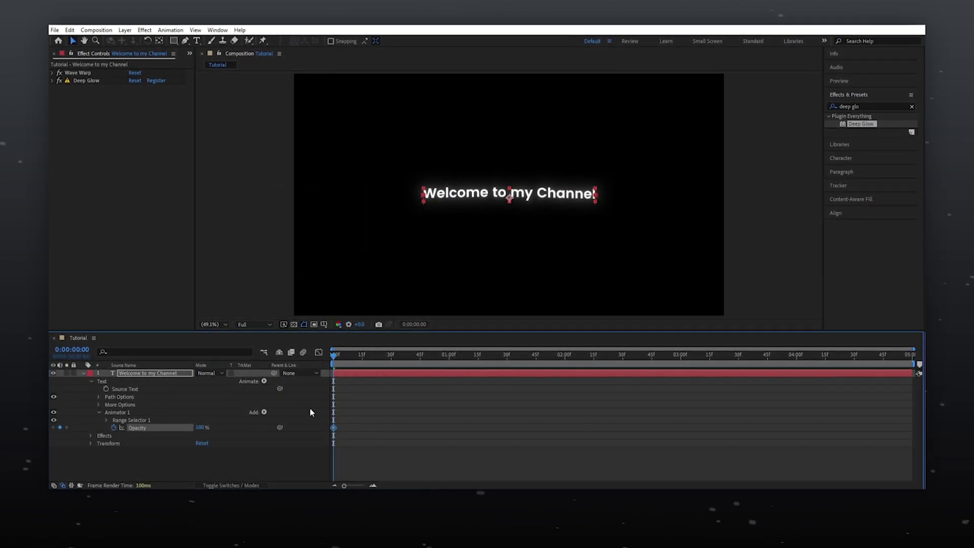
left_click_drag(202, 427, 108, 420)
left_click(108, 418)
- Keyframe the Range Selector Offset from 0% to 100% and end the work area at 2:45
left_click(123, 443)
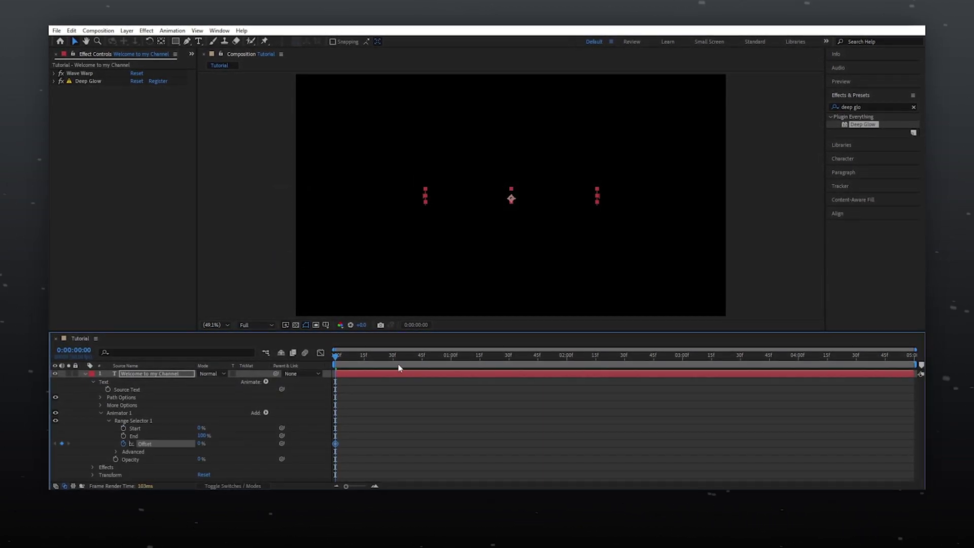
left_click_drag(570, 435, 322, 449)
key("Home")
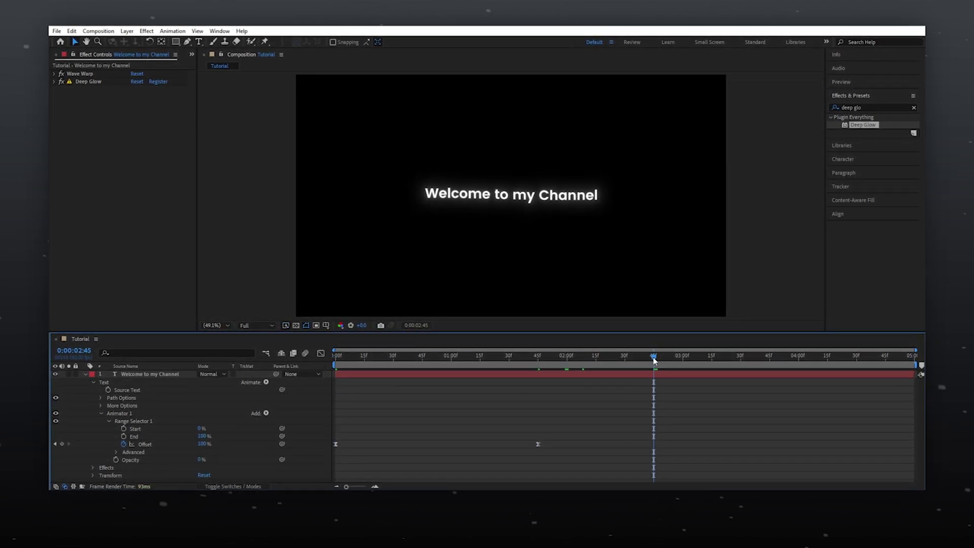
key("n")
key("Home")
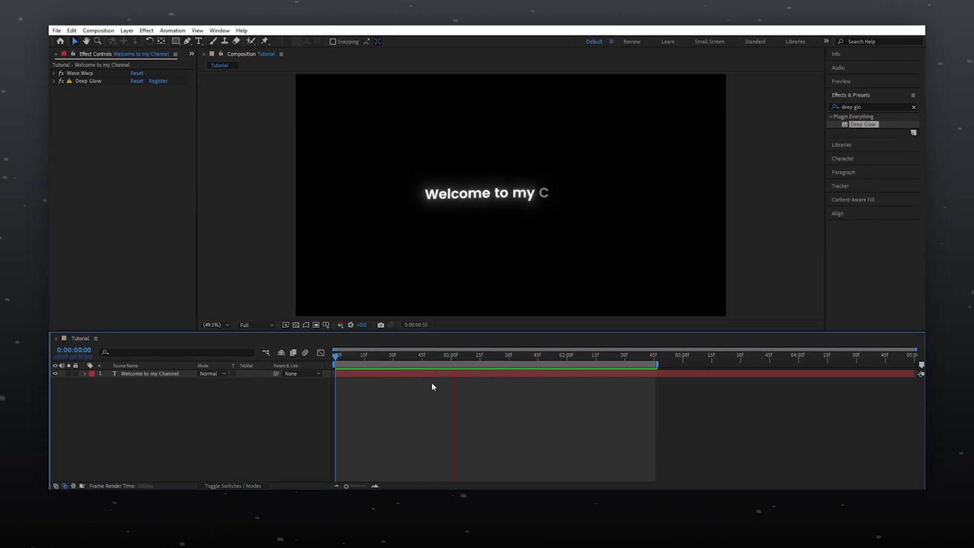
- Clear the effects search, select the text layer and show the Character settings
left_click(912, 107)
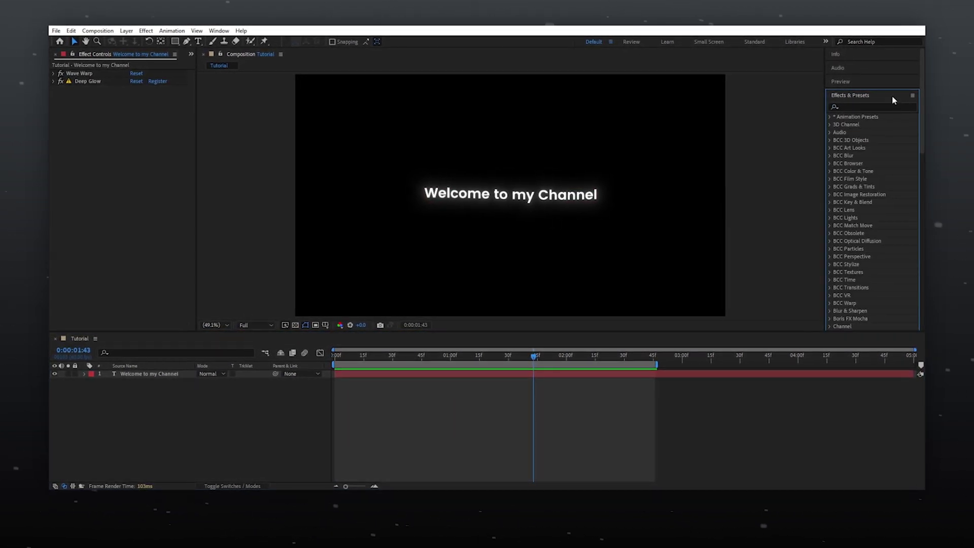
left_click(889, 94)
left_click(563, 202)
left_click(845, 123)
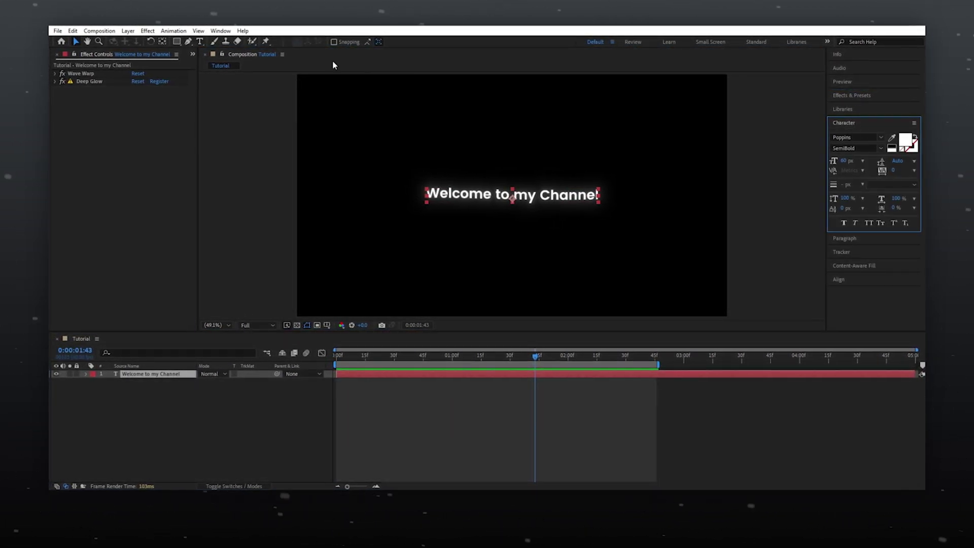
- Set the text fill colour to cyan 00EAFF
left_click(220, 31)
left_click(905, 141)
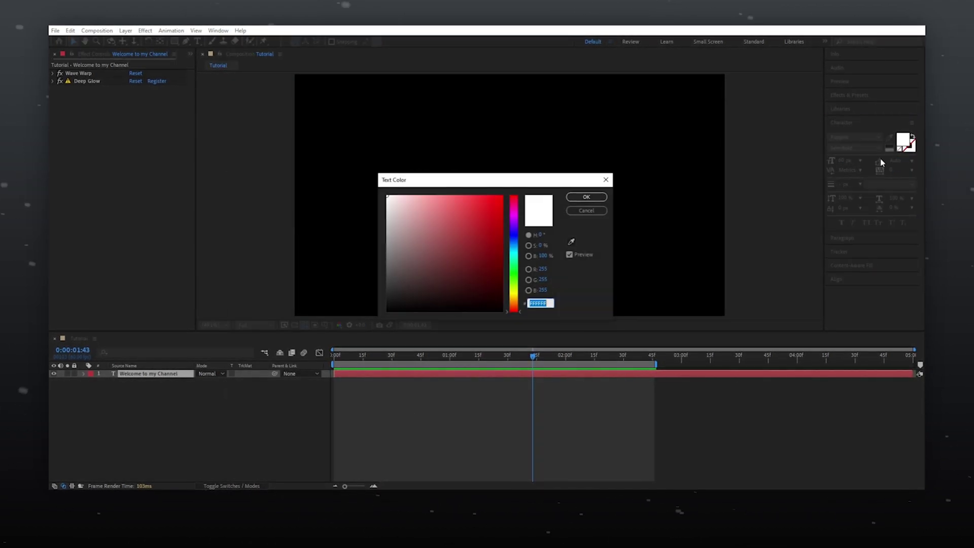
left_click_drag(514, 228, 518, 254)
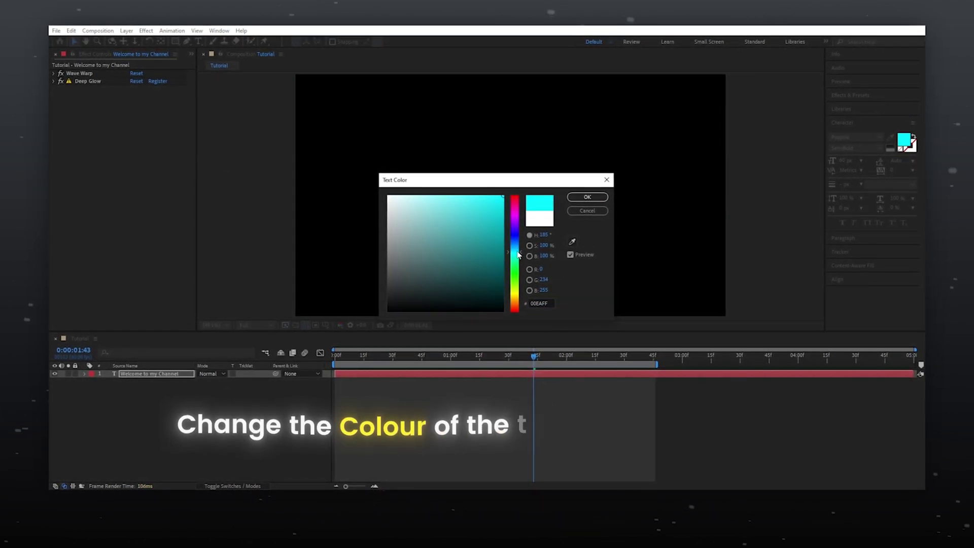
left_click(587, 197)
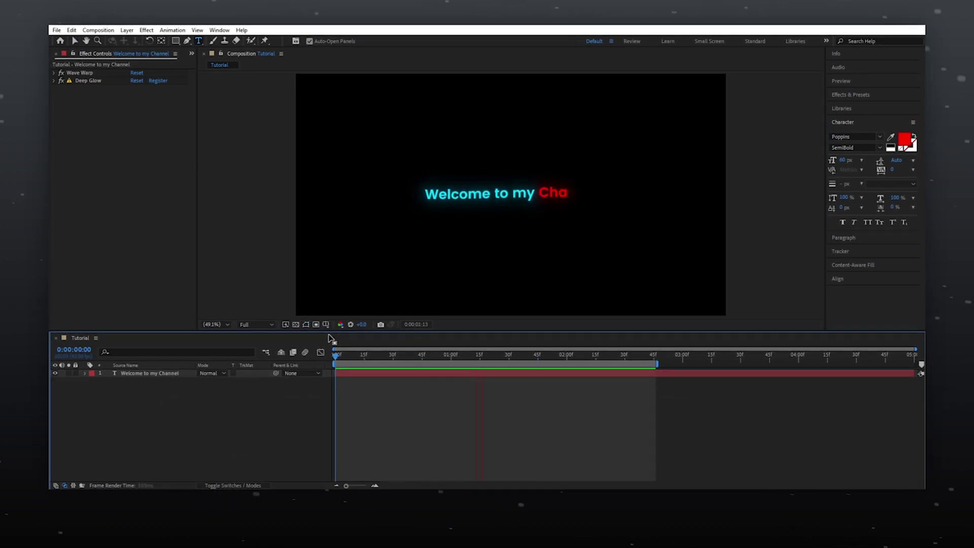